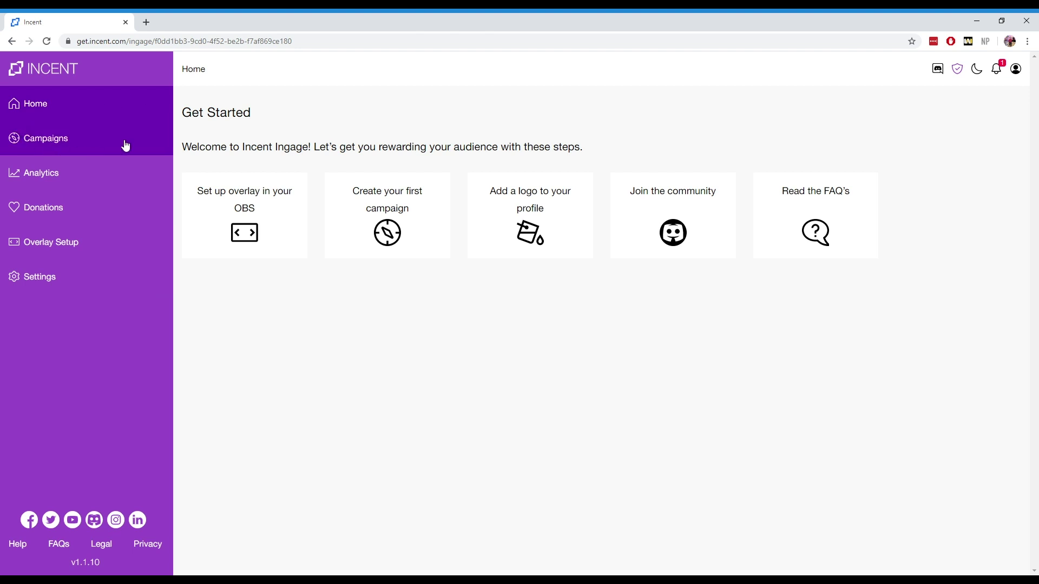
Step: Browse the Planned and Ended campaign lists, then return to the empty Active list
click(63, 145)
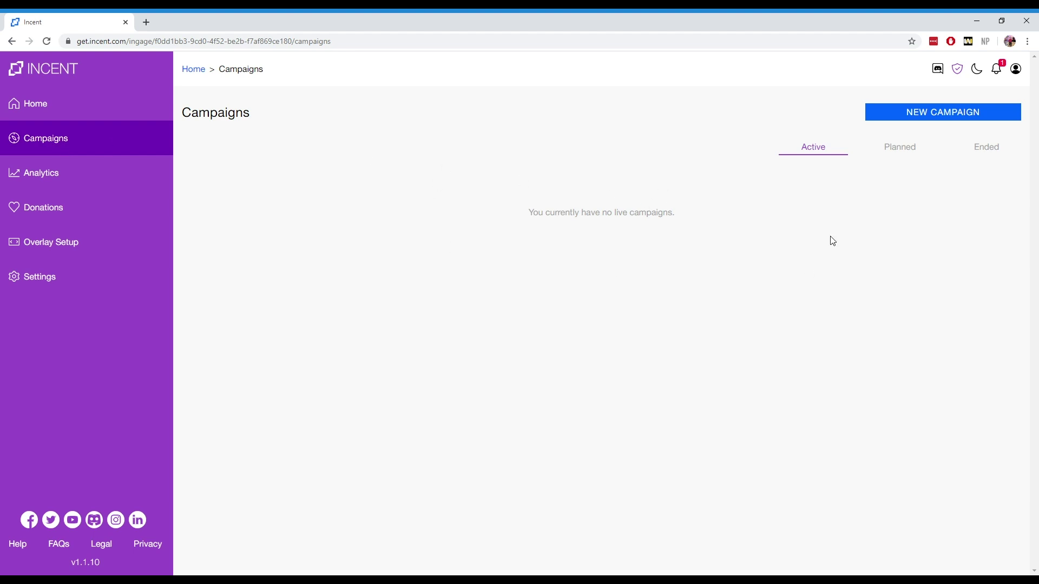
click(912, 149)
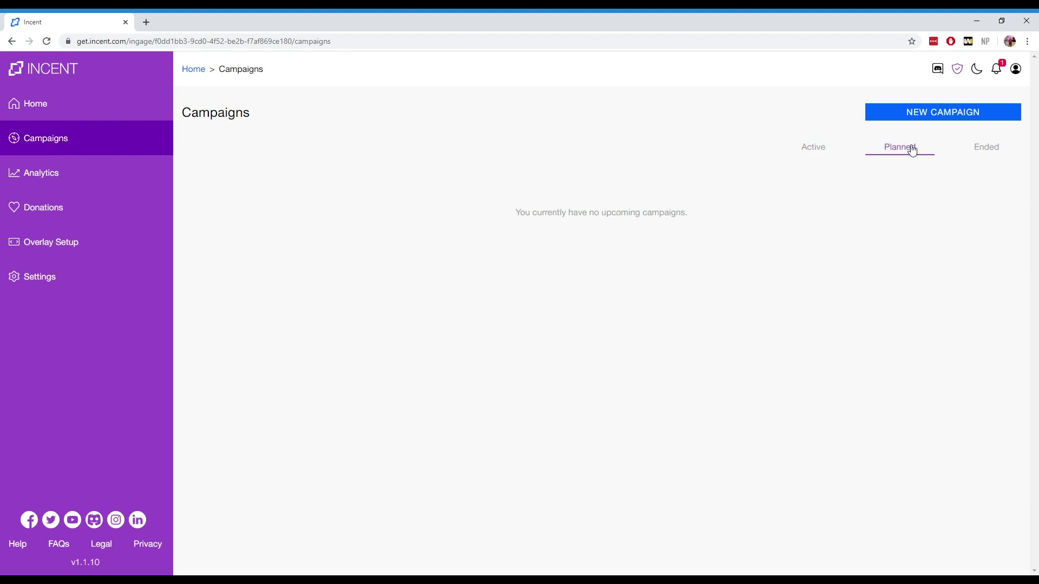
click(974, 152)
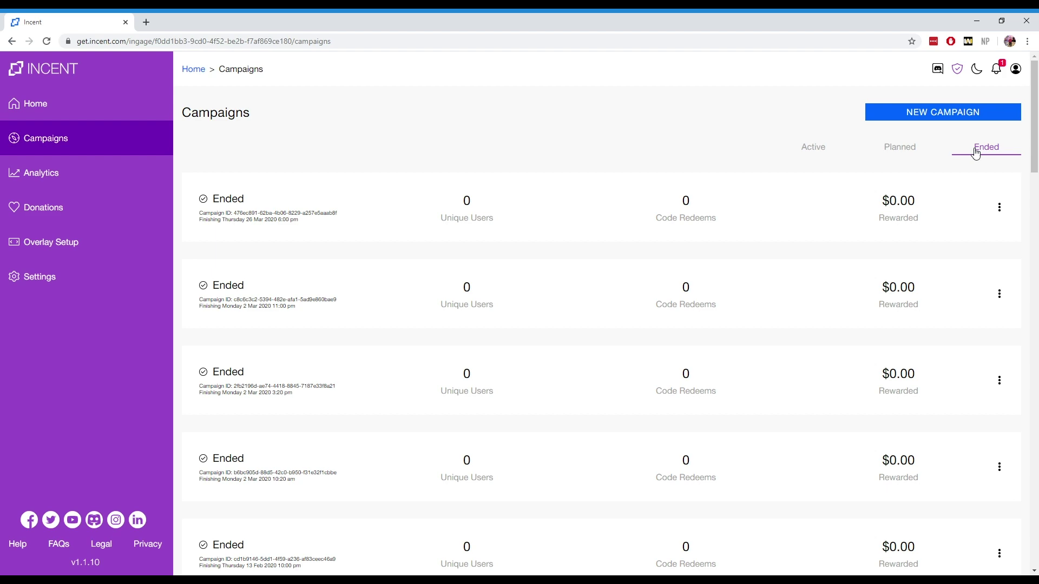
scroll(918, 277, down, 2)
scroll(924, 278, up, 2)
click(807, 149)
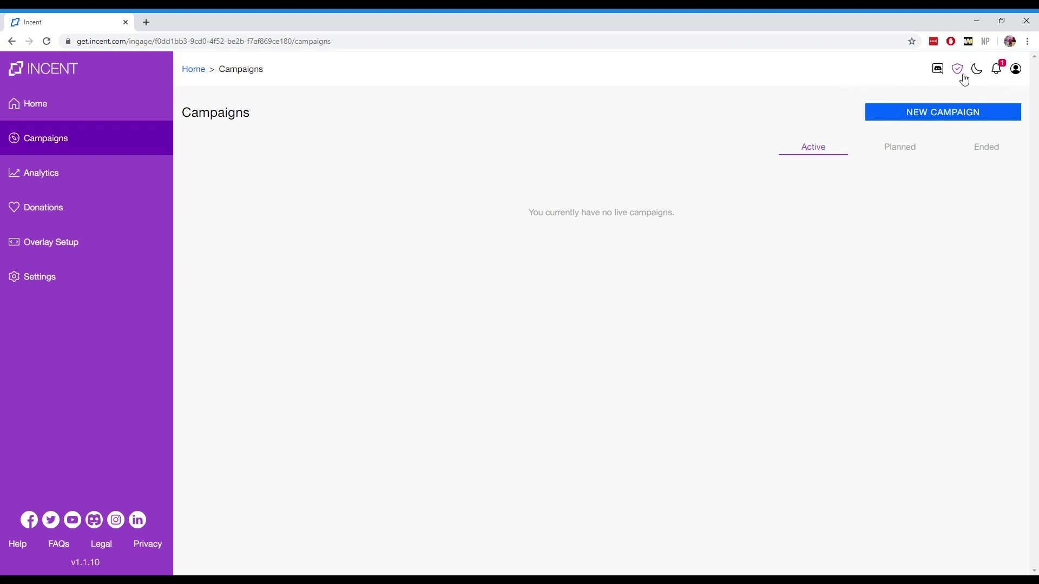
Step: Start a new campaign for 03/04/2020 and open its End time choices
click(936, 118)
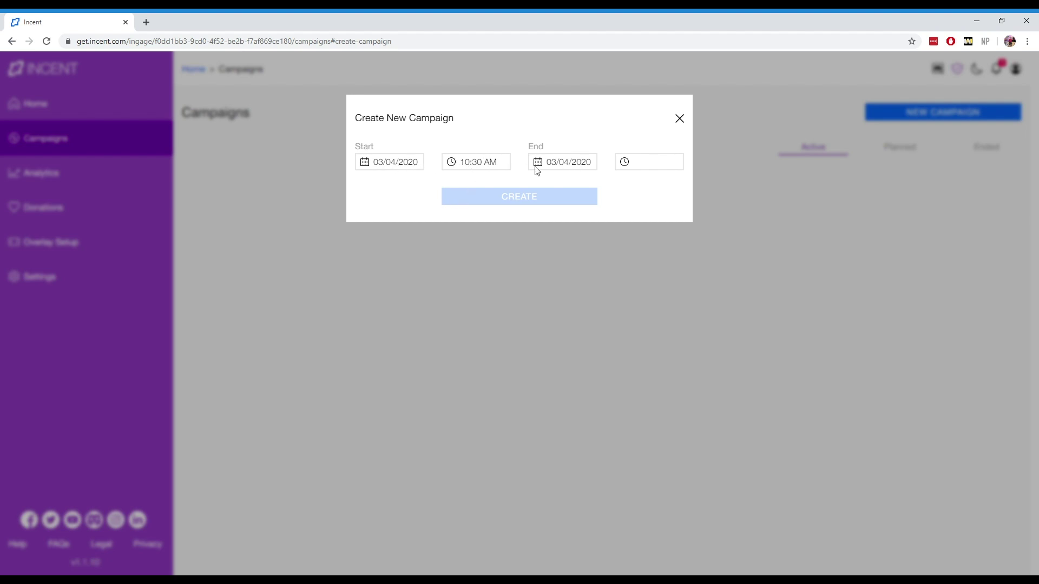
click(647, 173)
drag(656, 241, 661, 247)
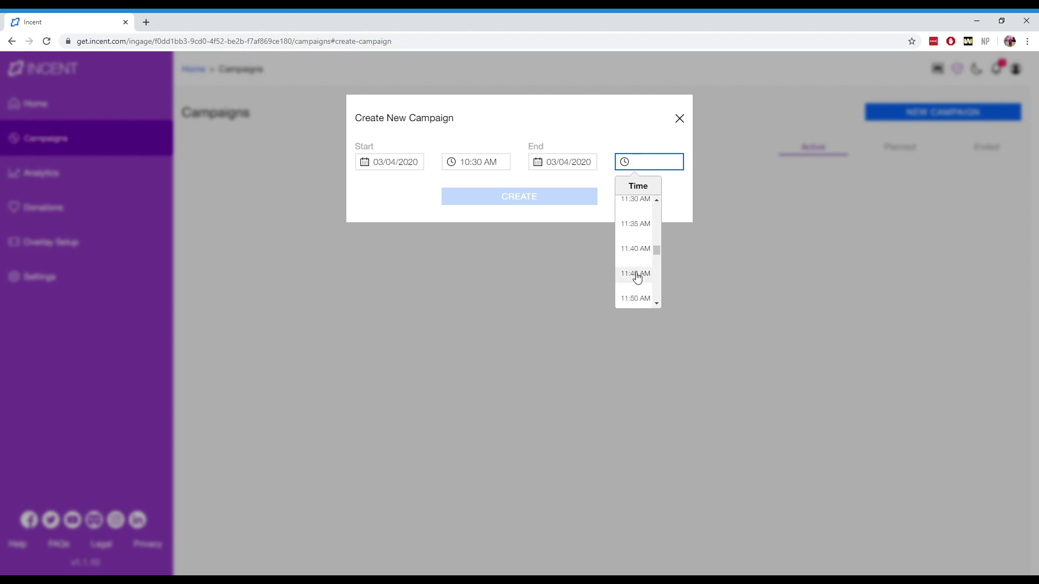
click(638, 203)
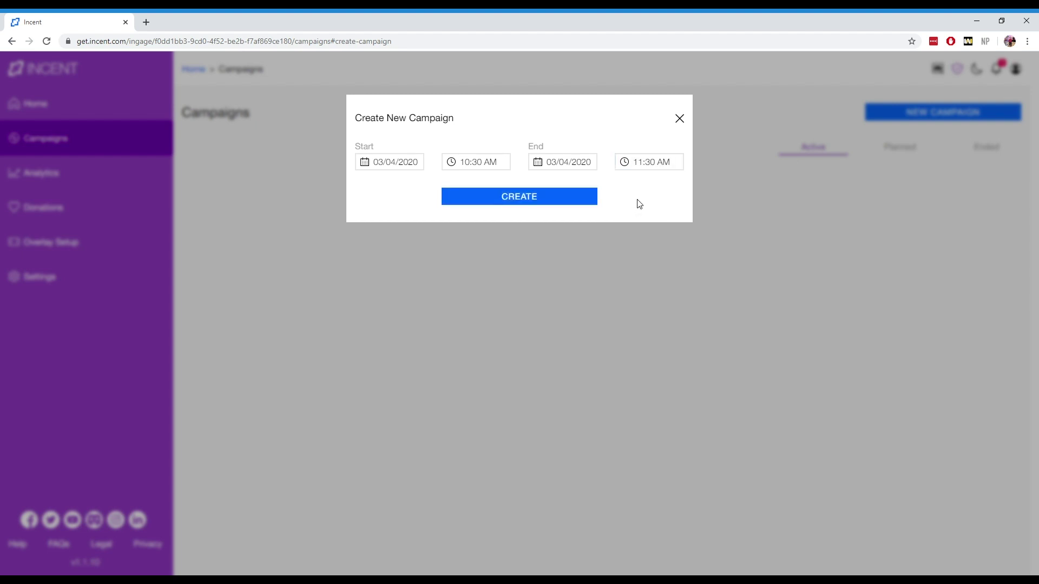
click(566, 169)
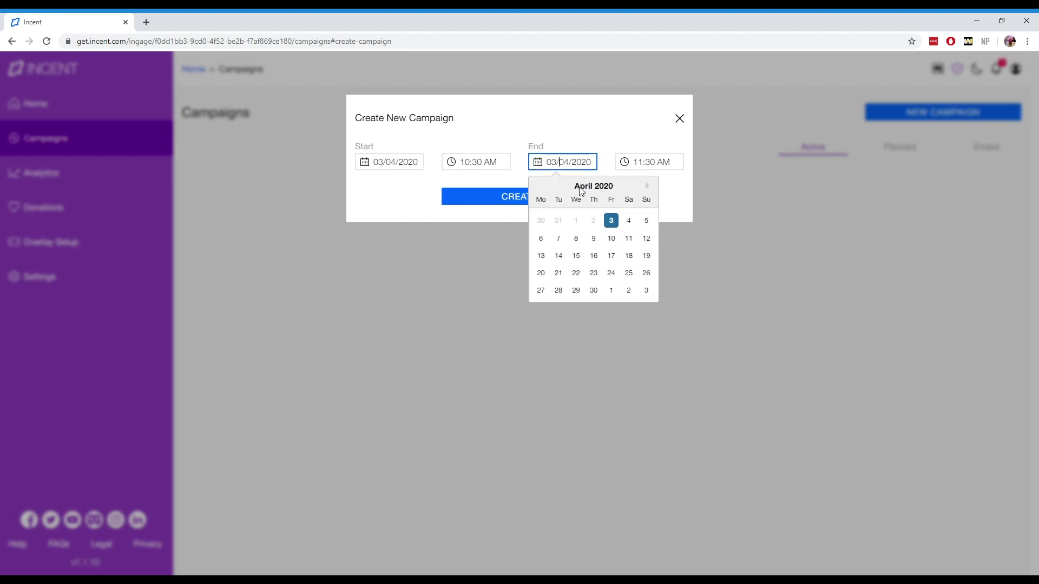
click(600, 142)
click(396, 162)
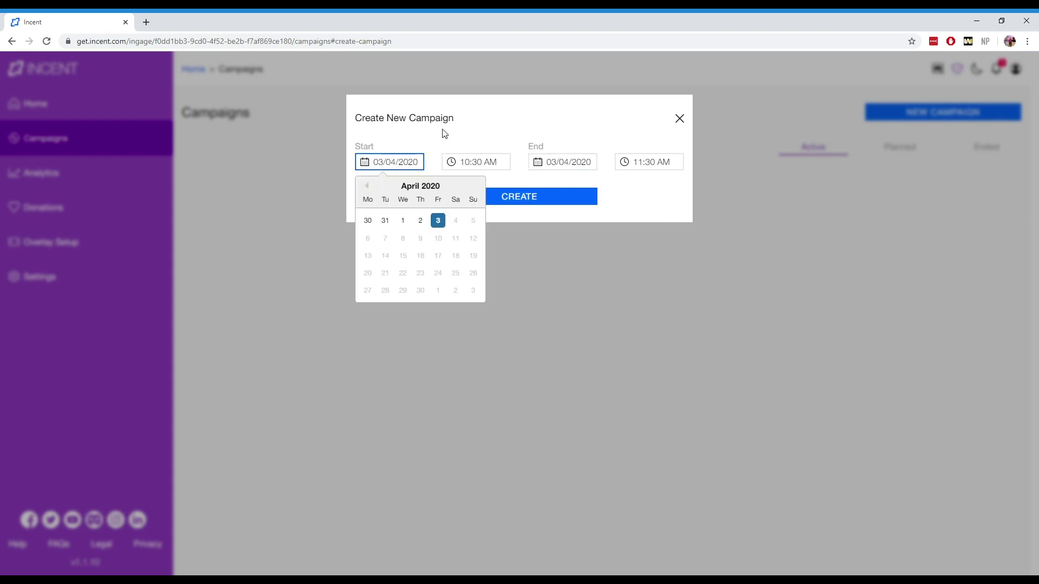
click(479, 161)
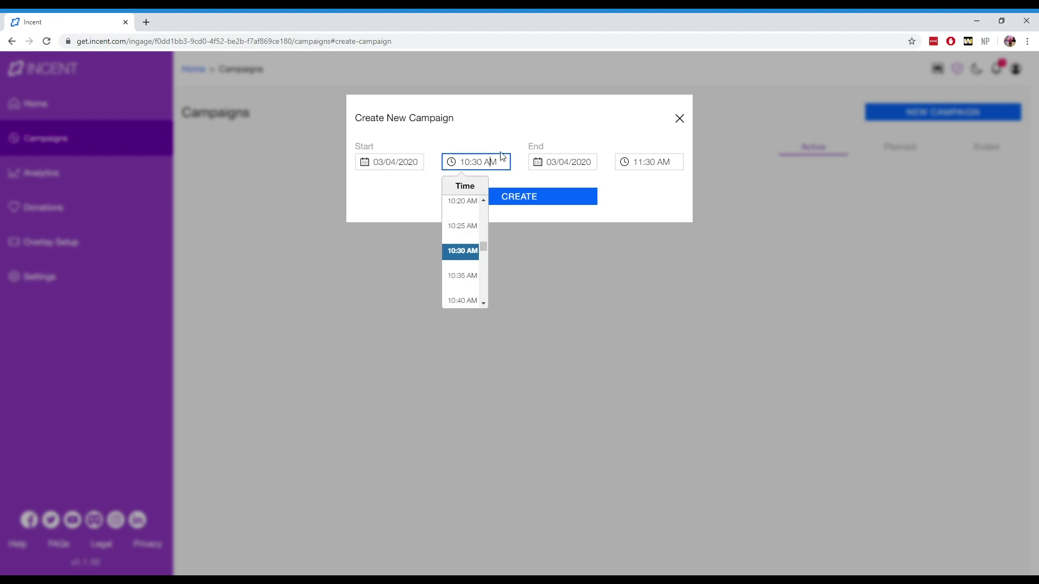
click(510, 141)
Step: Submit the 03/04/2020 campaign running 10:30 to 11:30 AM
click(516, 206)
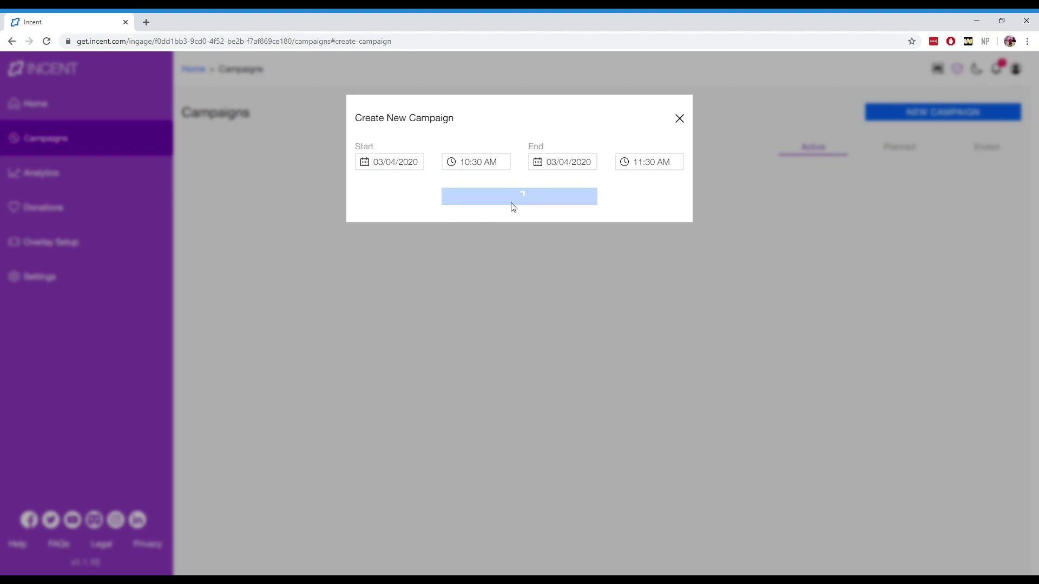